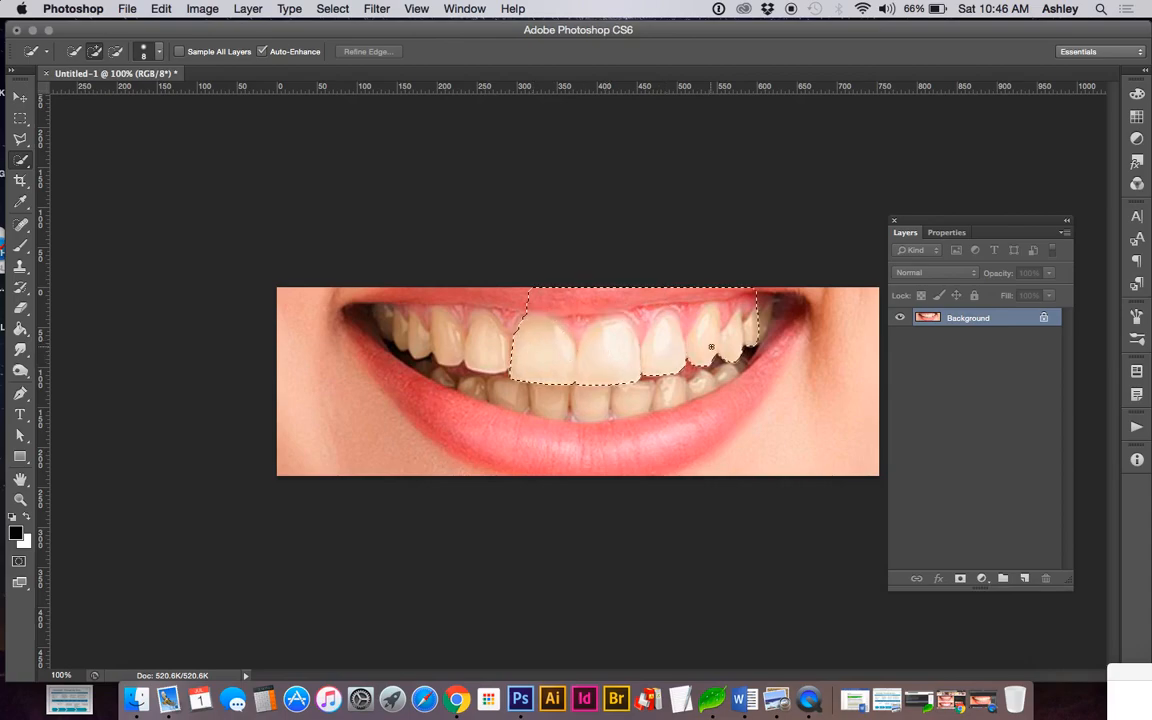
# Step: Extend the Quick Selection across the remaining upper teeth and the row of lower teeth
pyautogui.moveTo(491, 329)
pyautogui.mouseDown()
pyautogui.moveTo(481, 349)
pyautogui.moveTo(402, 328)
pyautogui.mouseUp()
pyautogui.moveTo(493, 397)
pyautogui.mouseDown()
pyautogui.moveTo(603, 405)
pyautogui.moveTo(727, 375)
pyautogui.mouseUp()
pyautogui.moveTo(490, 400); pyautogui.dragTo(448, 380)
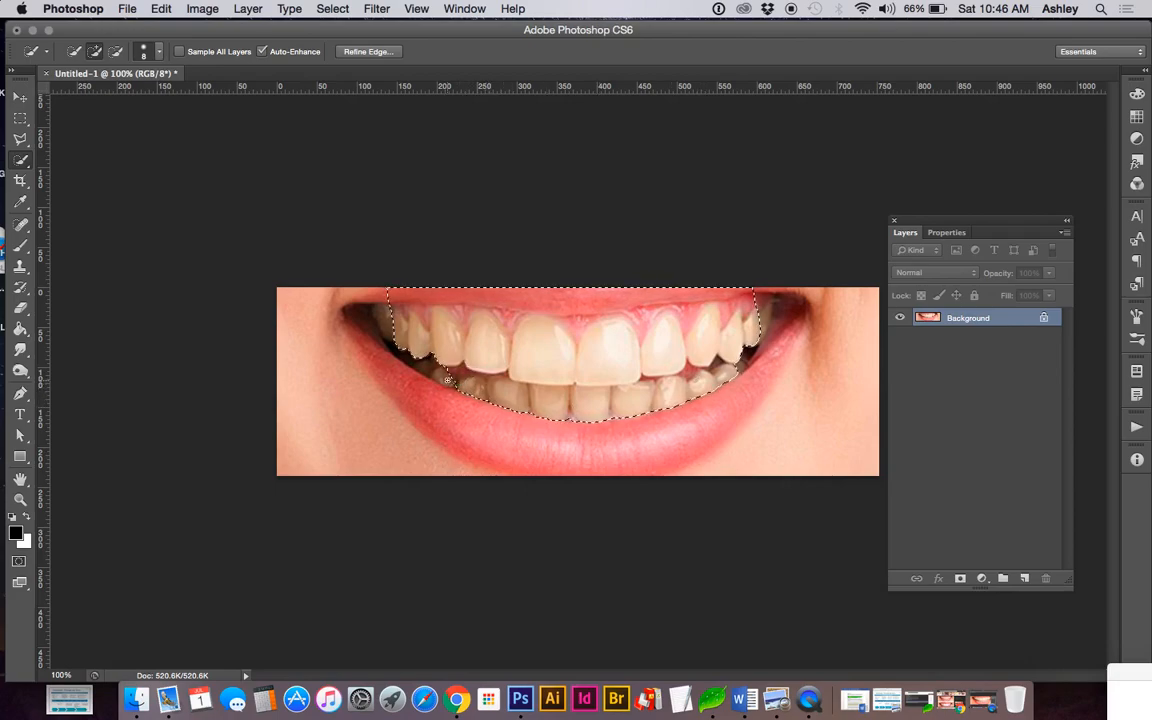
# Step: Subtract the upper lip and the gums above the upper teeth from the selection
pyautogui.press('alt')
pyautogui.moveTo(390, 288)
pyautogui.mouseDown()
pyautogui.moveTo(748, 298)
pyautogui.moveTo(728, 308)
pyautogui.moveTo(695, 295)
pyautogui.moveTo(687, 317)
pyautogui.moveTo(674, 298)
pyautogui.moveTo(658, 301)
pyautogui.moveTo(641, 326)
pyautogui.moveTo(605, 299)
pyautogui.moveTo(578, 326)
pyautogui.moveTo(563, 306)
pyautogui.moveTo(520, 298)
pyautogui.moveTo(508, 326)
pyautogui.mouseUp()
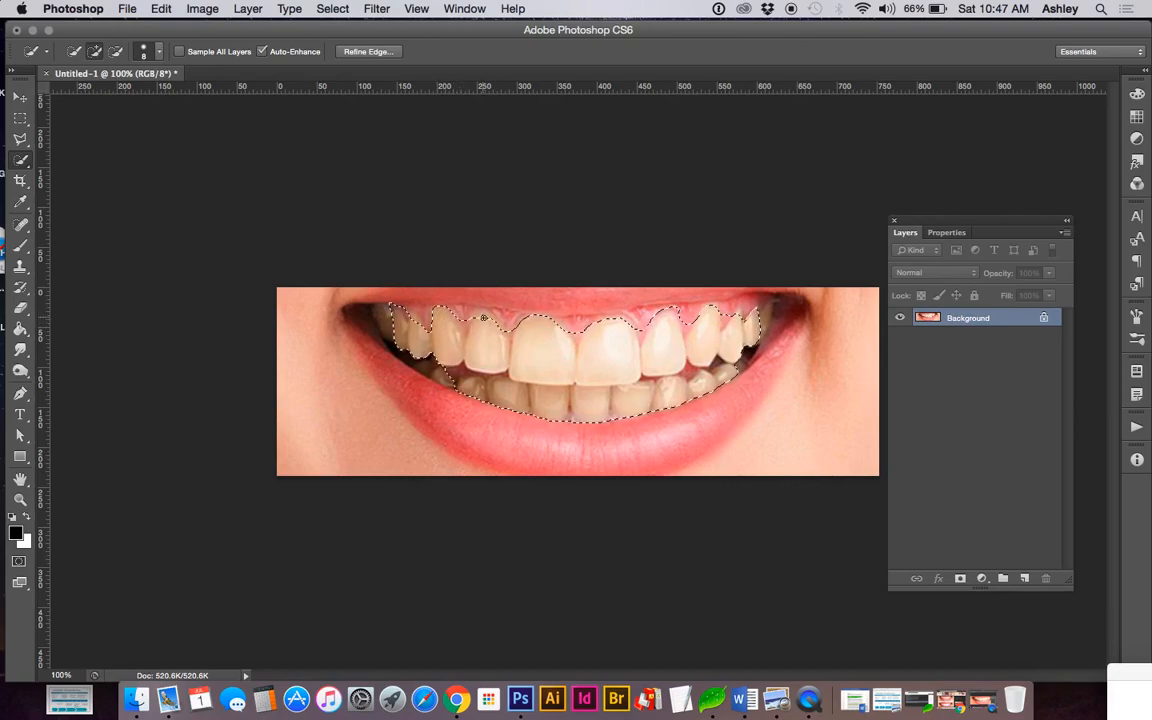
pyautogui.press('alt')
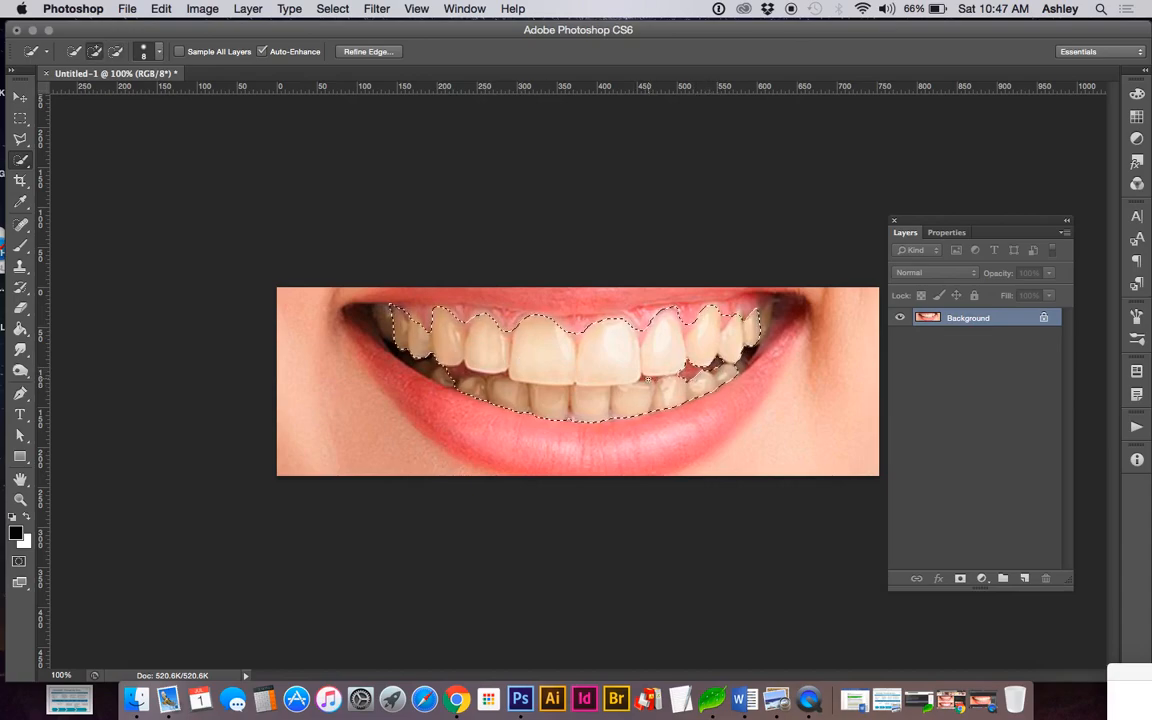
# Step: Subtract the small gum gap between the upper and lower teeth from the selection using a smaller Quick Selection brush
pyautogui.press('z')
pyautogui.moveTo(622, 370); pyautogui.dragTo(660, 385)
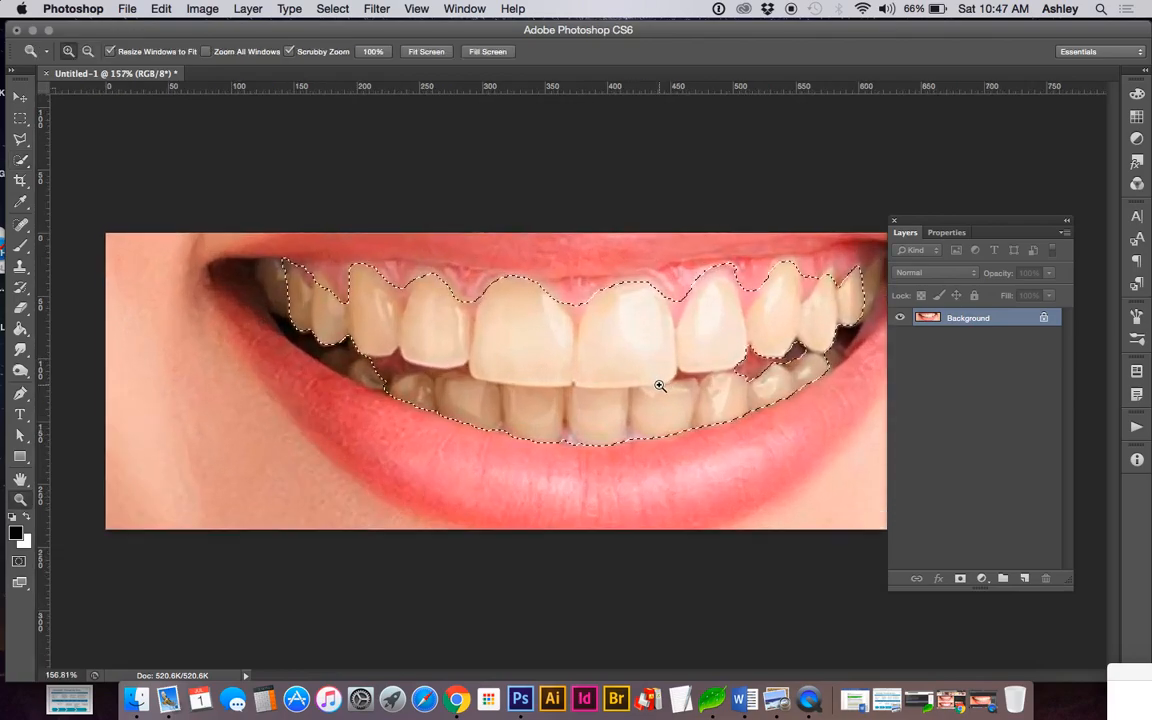
pyautogui.press('w')
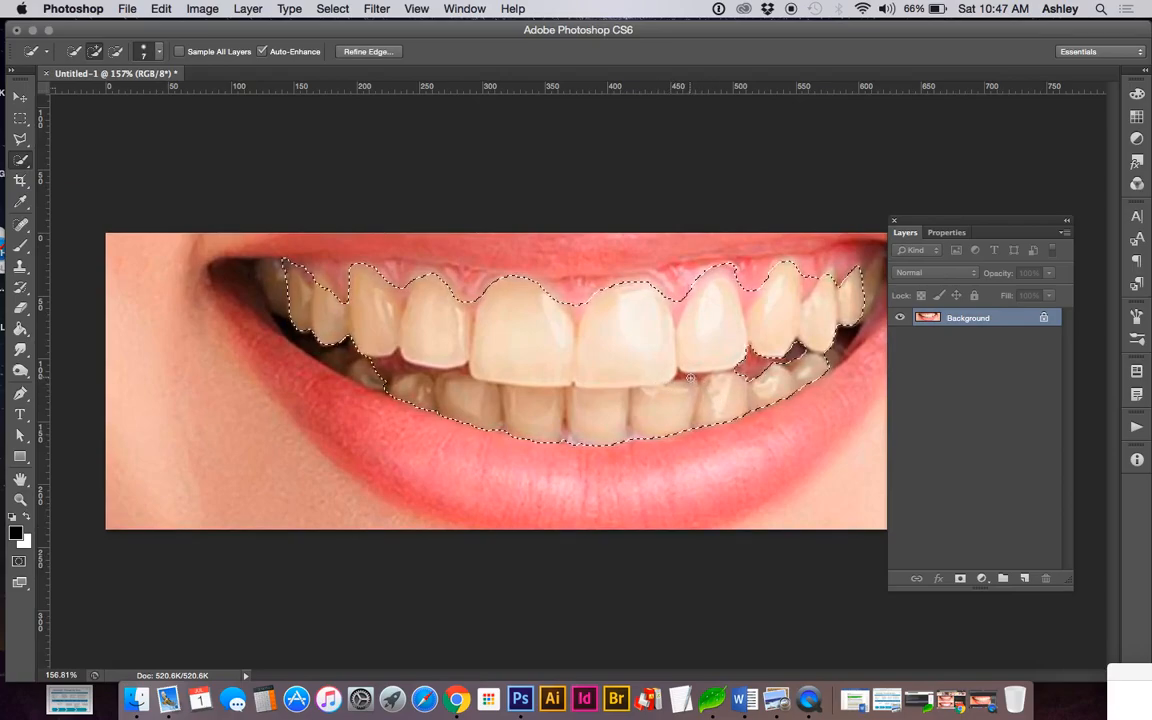
pyautogui.press('alt')
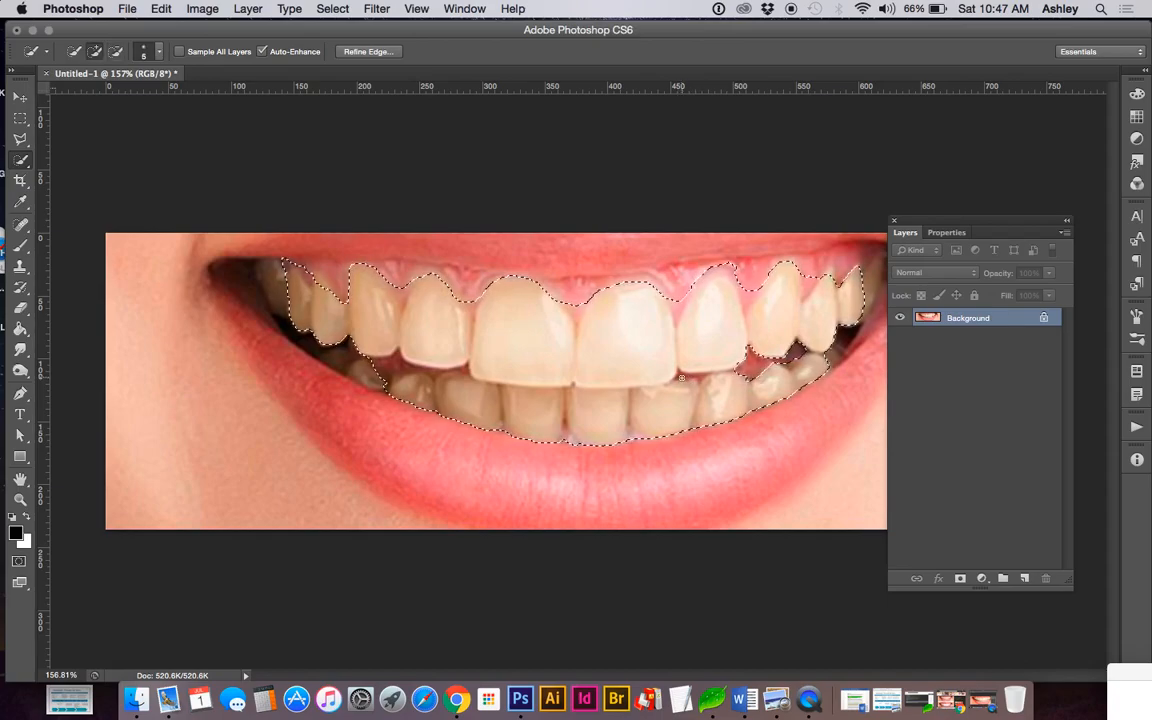
pyautogui.press('alt')
# Step: Add a Hue/Saturation adjustment to the selected teeth and lower the saturation to remove the yellow tint
pyautogui.click(981, 578)
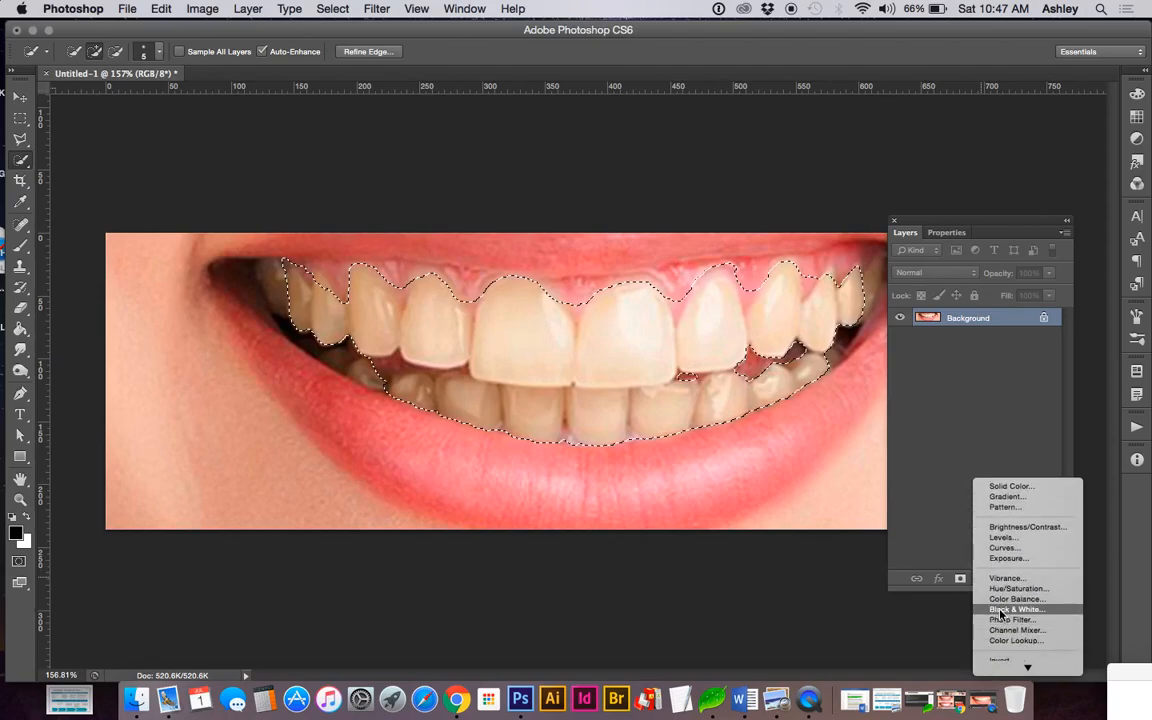
pyautogui.click(1000, 591)
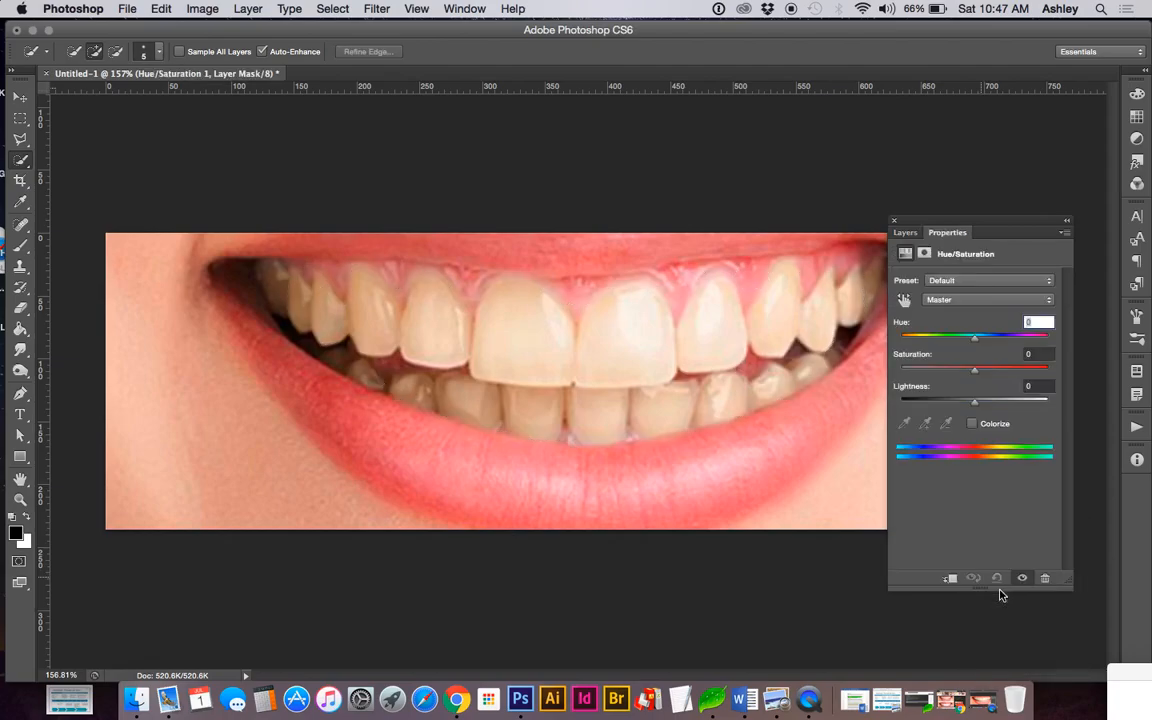
pyautogui.moveTo(963, 373); pyautogui.dragTo(954, 375)
pyautogui.moveTo(954, 374)
pyautogui.mouseDown()
pyautogui.moveTo(897, 373)
pyautogui.moveTo(1054, 367)
pyautogui.moveTo(947, 379)
pyautogui.mouseUp()
pyautogui.click(906, 233)
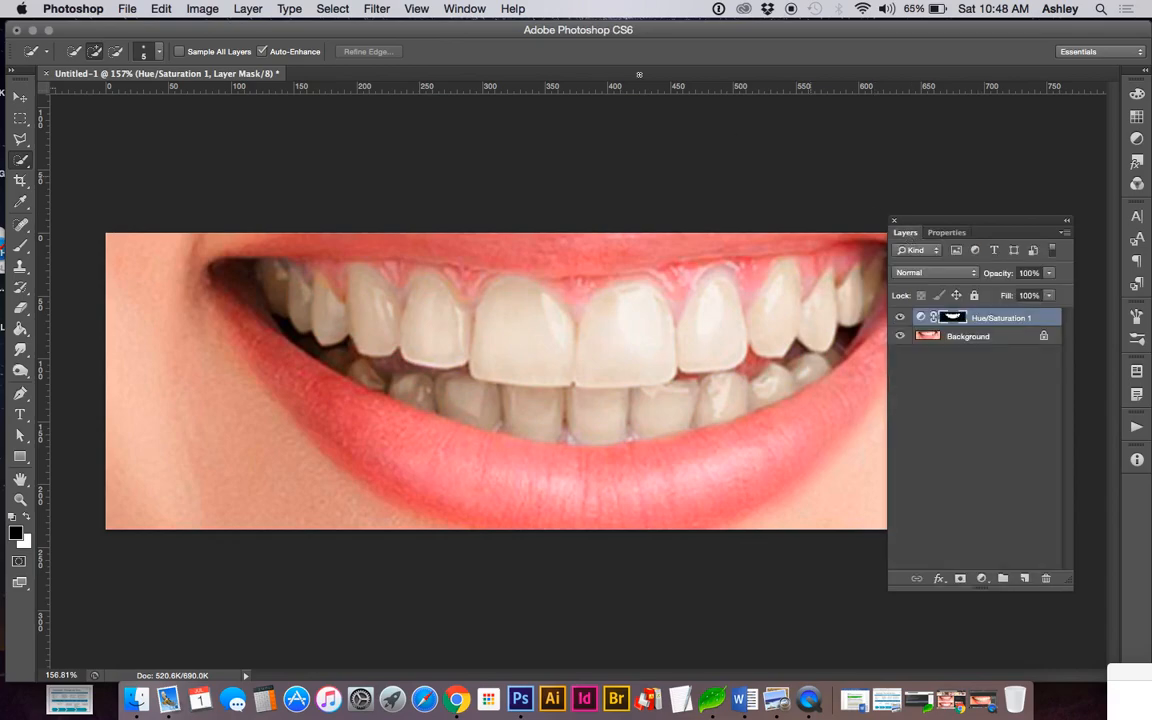
# Step: Load the Hue/Saturation 1 layer mask as a selection and add a Levels adjustment for the teeth
pyautogui.click(461, 10)
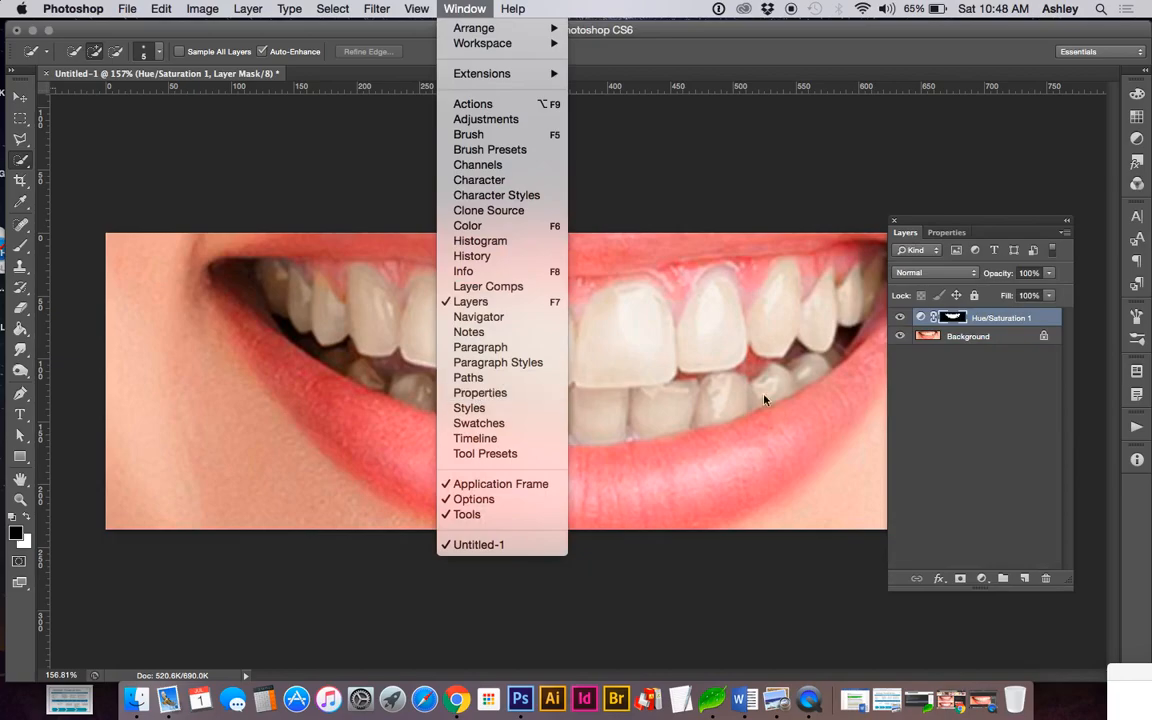
pyautogui.click(989, 320)
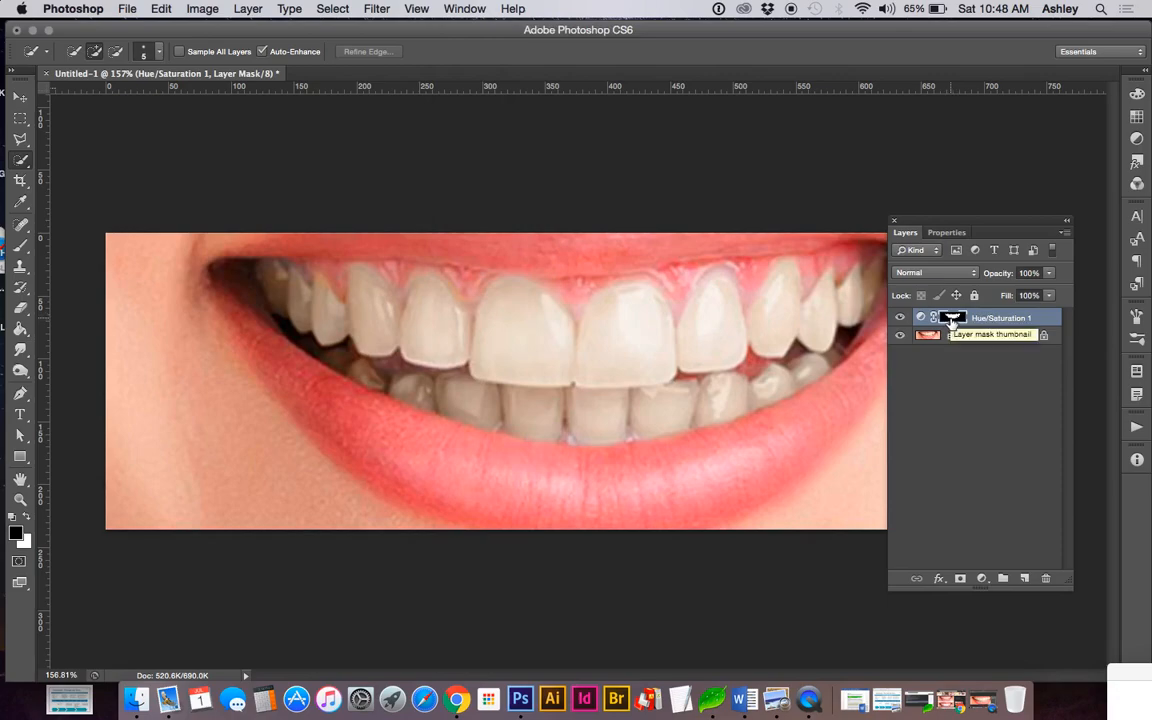
pyautogui.keyDown('super'); pyautogui.click(951, 320); pyautogui.keyUp('super')
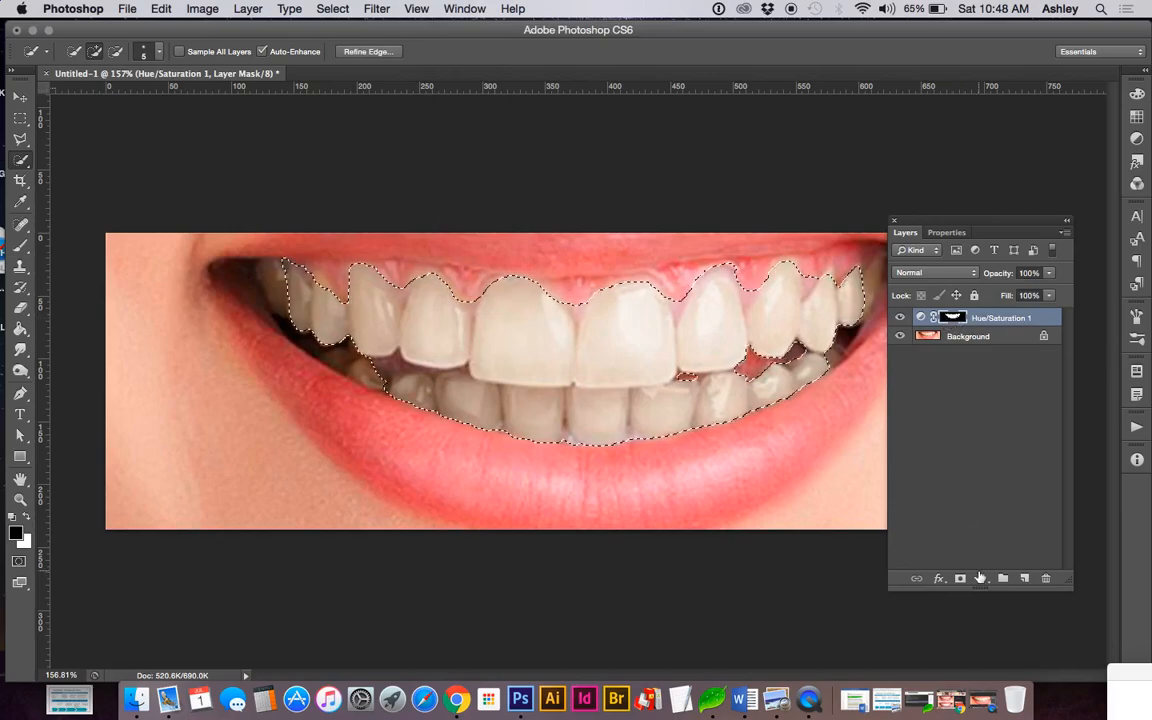
pyautogui.click(980, 578)
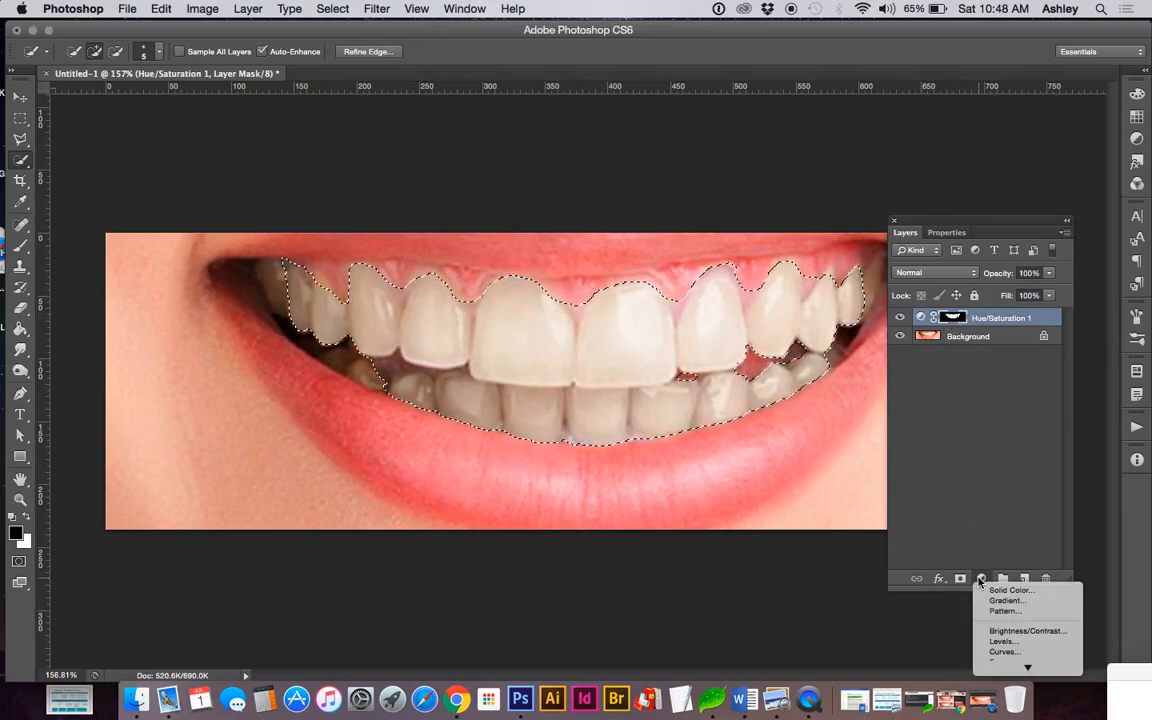
pyautogui.click(999, 641)
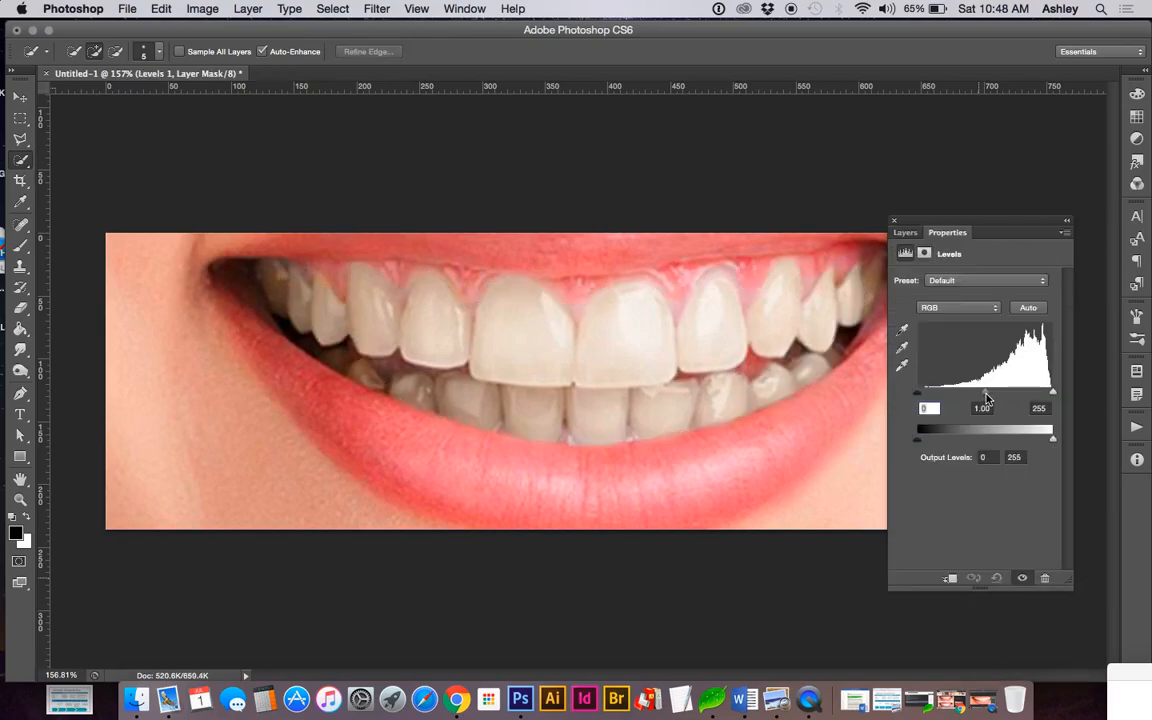
# Step: Fine-tune the white, midtone and black input levels of the teeth's Levels adjustment to brighten them
pyautogui.moveTo(986, 399); pyautogui.dragTo(985, 398)
pyautogui.moveTo(1056, 397); pyautogui.dragTo(1051, 398)
pyautogui.press('super+1')
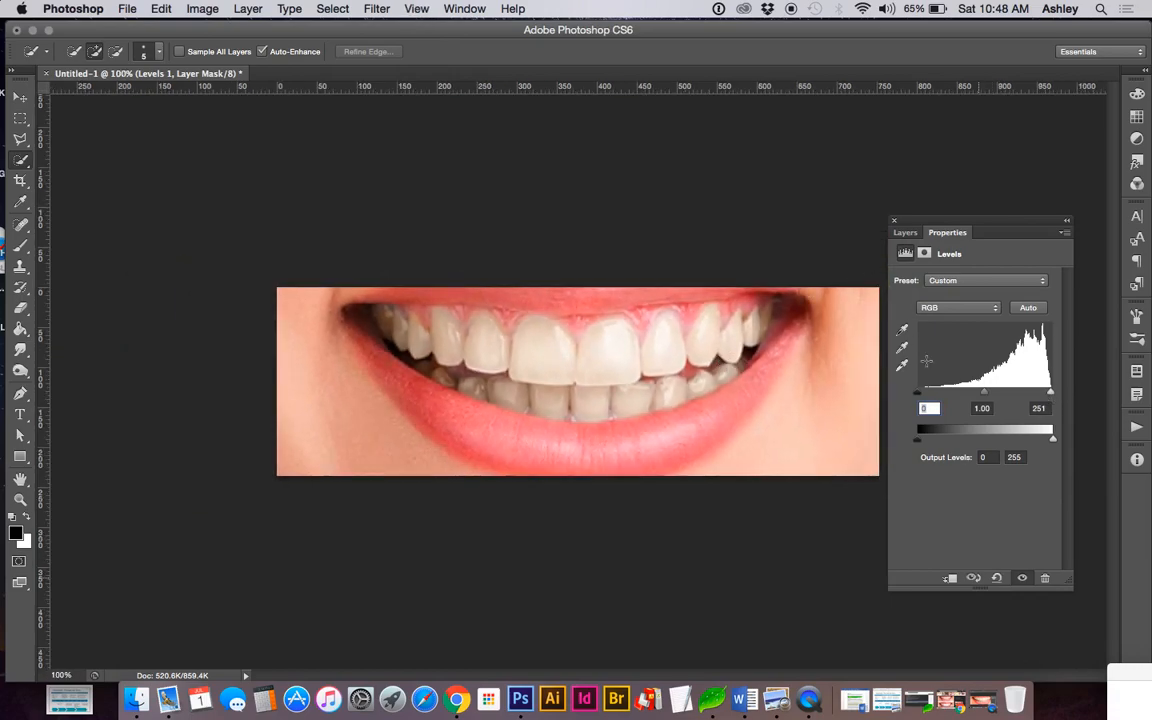
pyautogui.moveTo(1050, 396); pyautogui.dragTo(1052, 397)
pyautogui.moveTo(984, 397); pyautogui.dragTo(983, 397)
pyautogui.moveTo(922, 397); pyautogui.dragTo(925, 396)
pyautogui.click(905, 232)
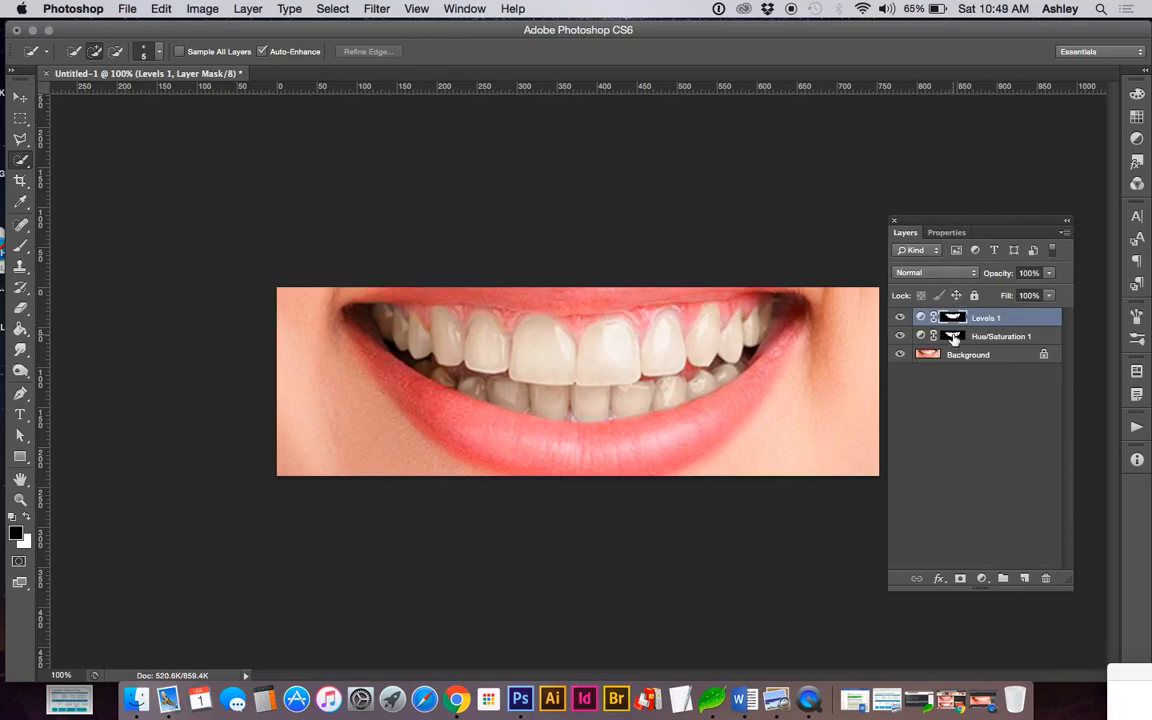
# Step: Group the Levels 1 and Hue/Saturation 1 layers and add a layer mask to the group
pyautogui.keyDown('shift'); pyautogui.click(983, 340); pyautogui.keyUp('shift')
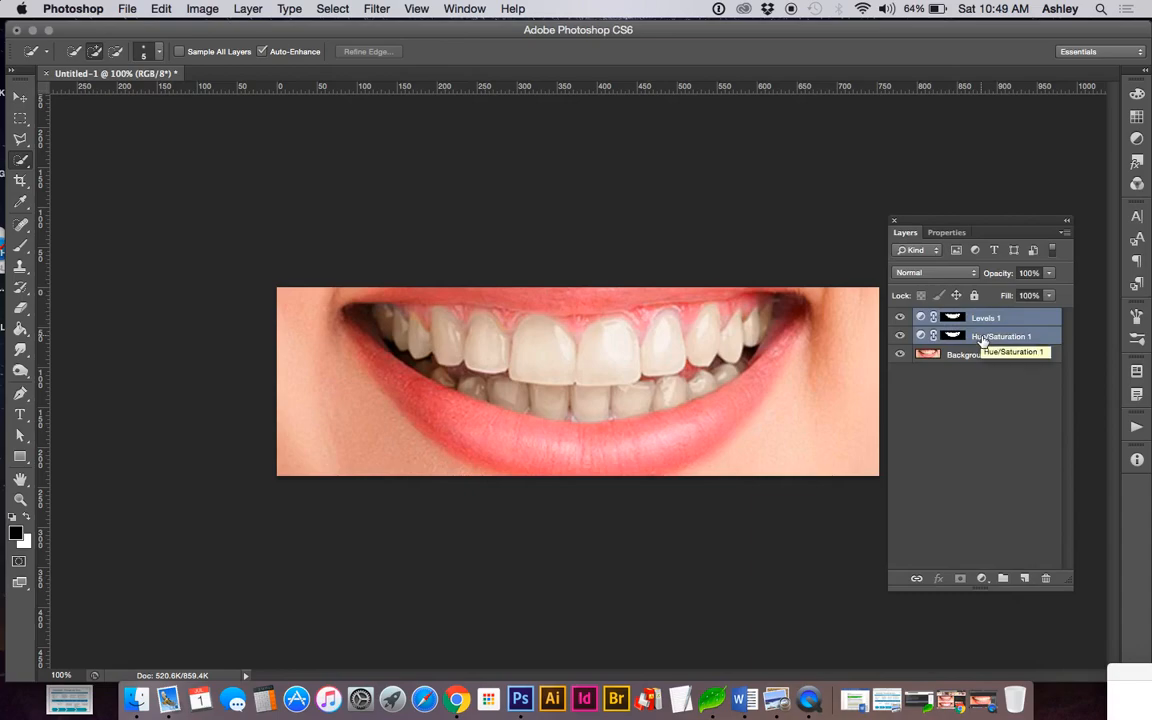
pyautogui.press('super+g')
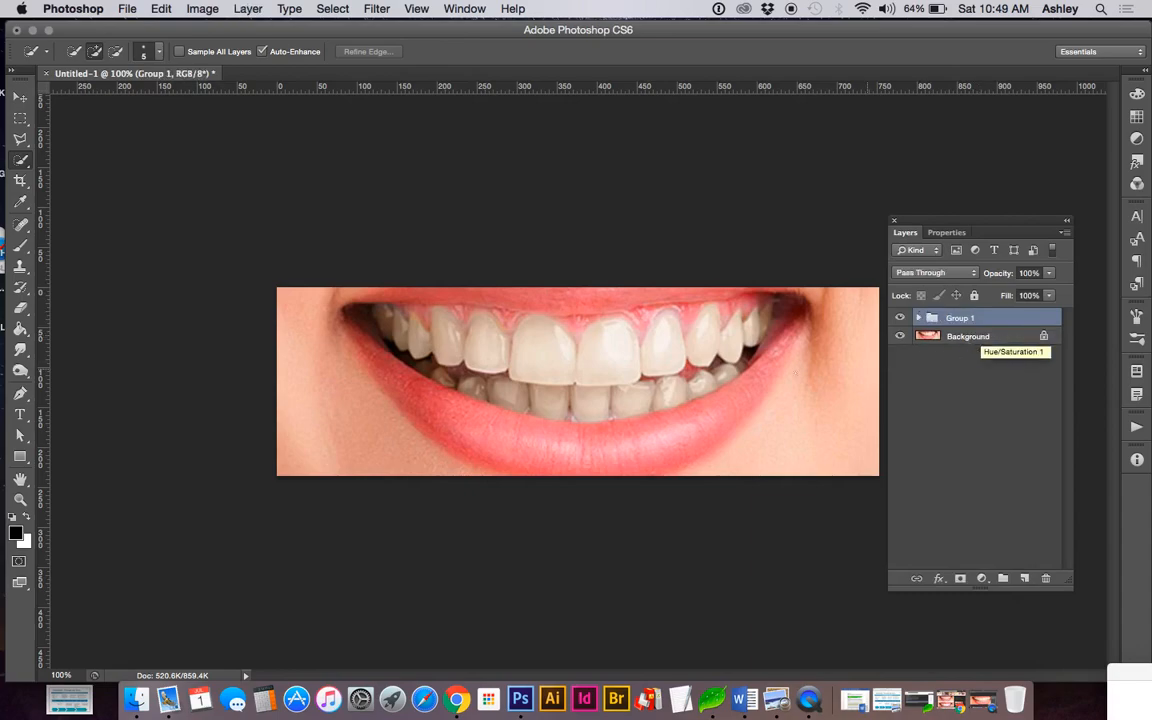
pyautogui.click(959, 580)
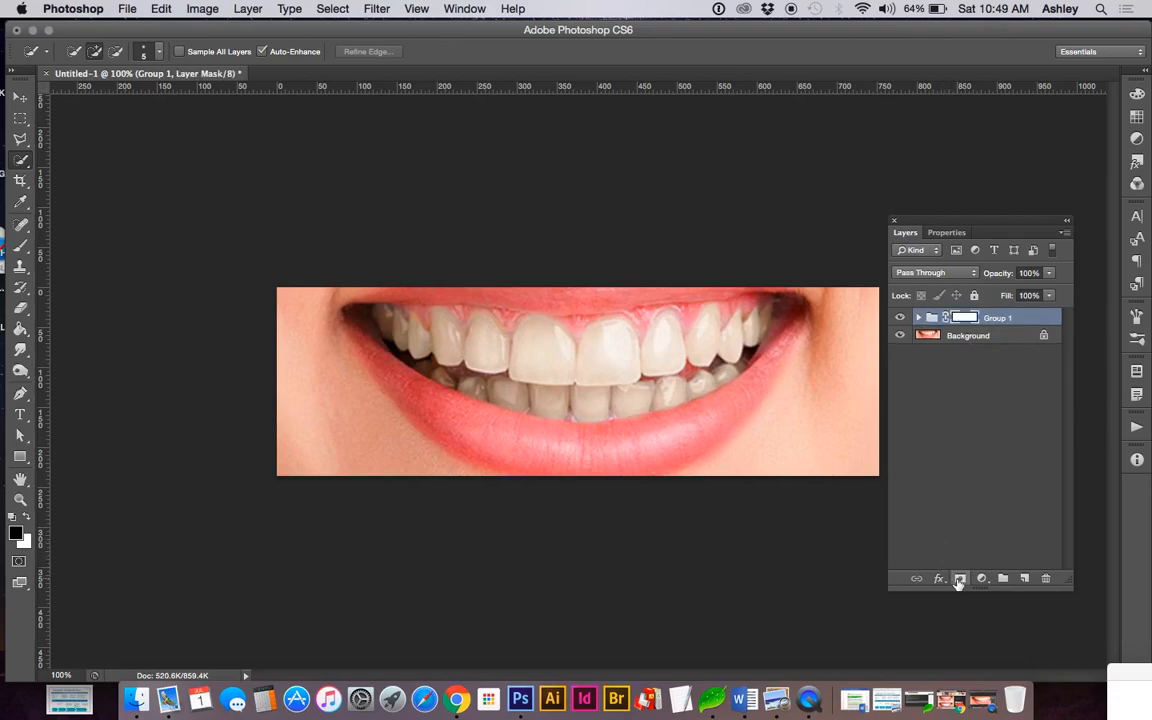
# Step: Paint black on the group's mask with a soft 15 px brush at 67% opacity over the gum edges around the front teeth
pyautogui.press('z')
pyautogui.click(624, 359)
pyautogui.moveTo(624, 359); pyautogui.dragTo(643, 373)
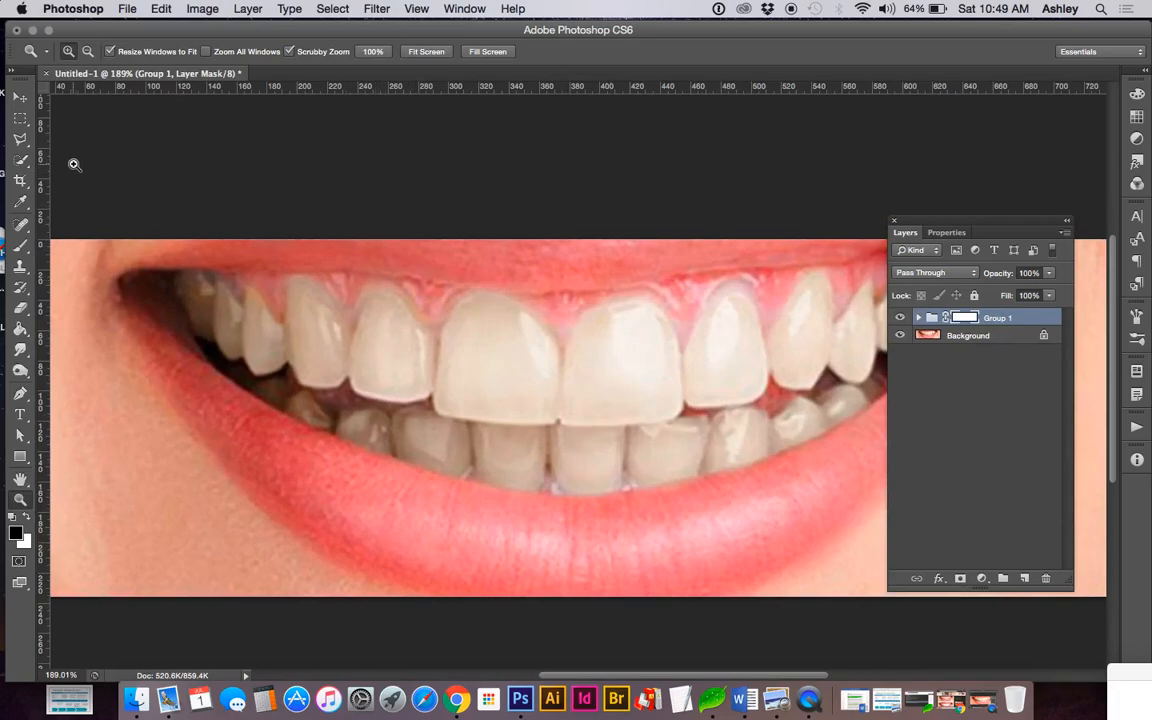
pyautogui.press('b')
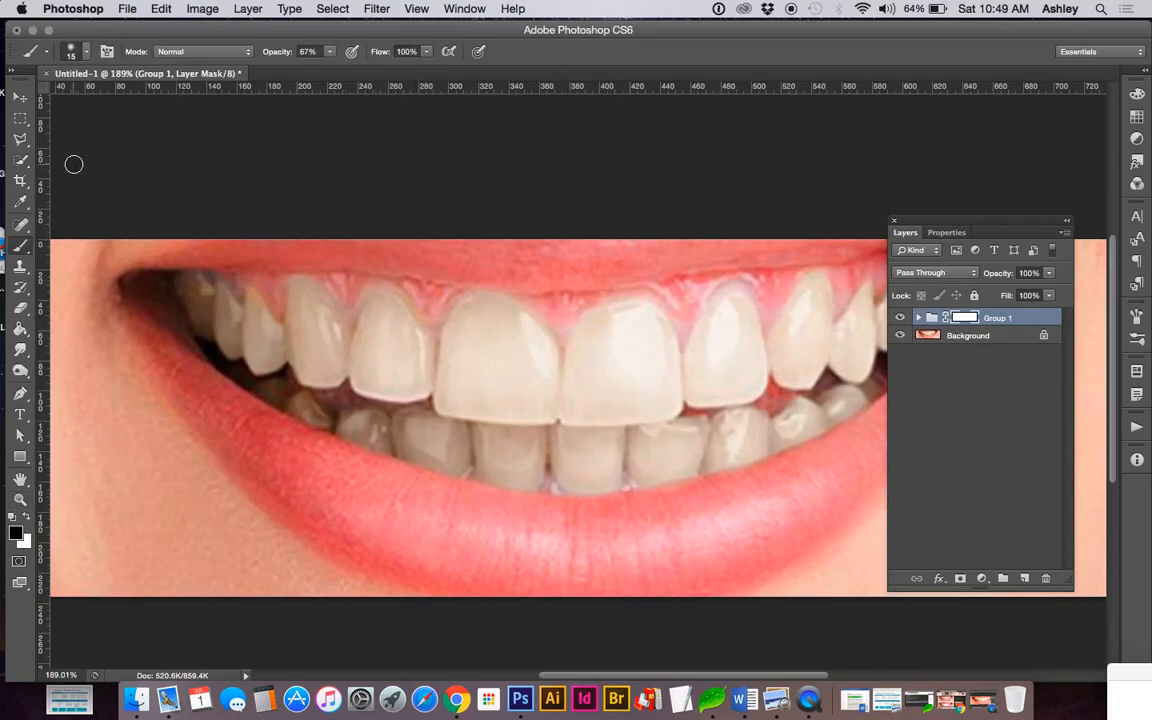
pyautogui.click(87, 53)
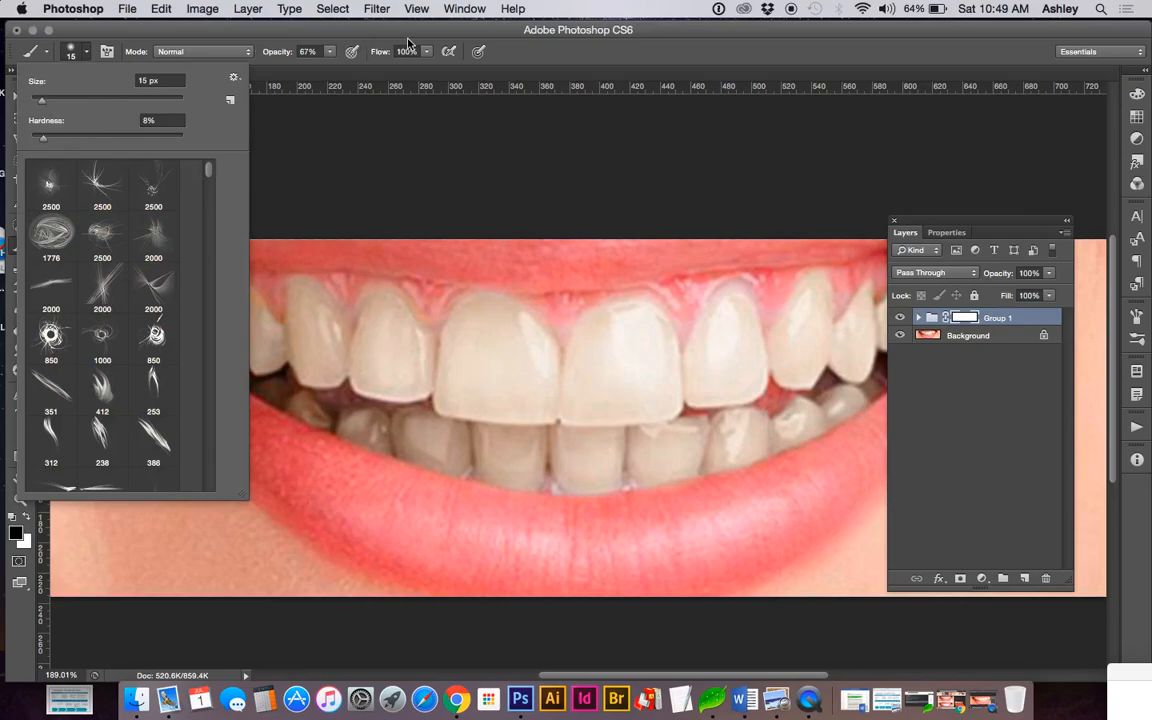
pyautogui.click(329, 52)
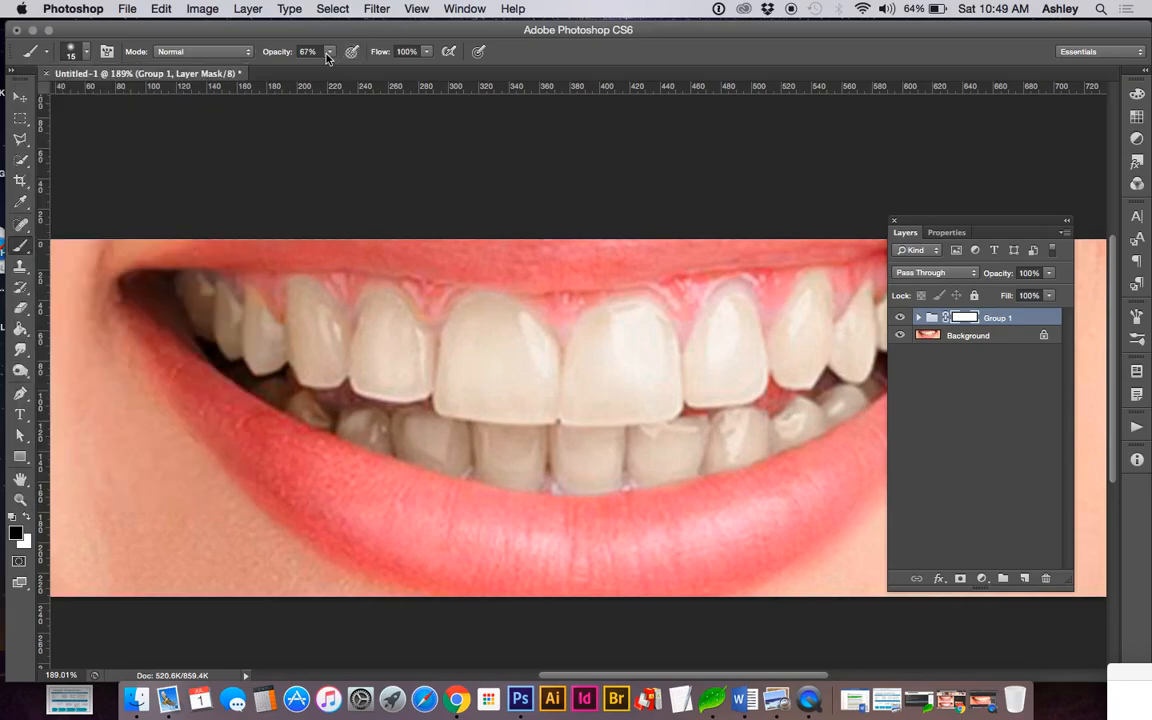
pyautogui.moveTo(360, 70); pyautogui.dragTo(333, 70)
pyautogui.click(345, 29)
pyautogui.click(433, 320)
pyautogui.moveTo(559, 325)
pyautogui.mouseDown()
pyautogui.moveTo(571, 293)
pyautogui.moveTo(592, 292)
pyautogui.mouseUp()
# Step: Swap the foreground and background colours to make white the painting colour for the mask
pyautogui.press('x')
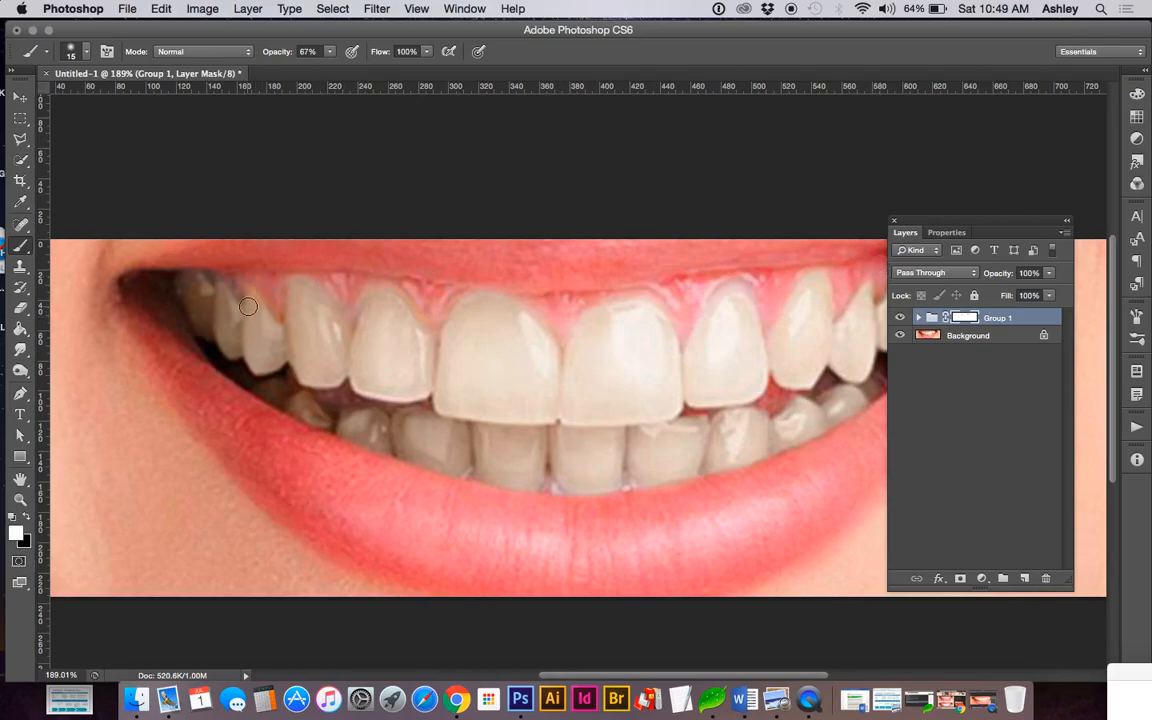
pyautogui.click(26, 517)
pyautogui.press('x')
# Step: Expand Group 1 and select the Hue/Saturation 1 layer mask
pyautogui.click(919, 318)
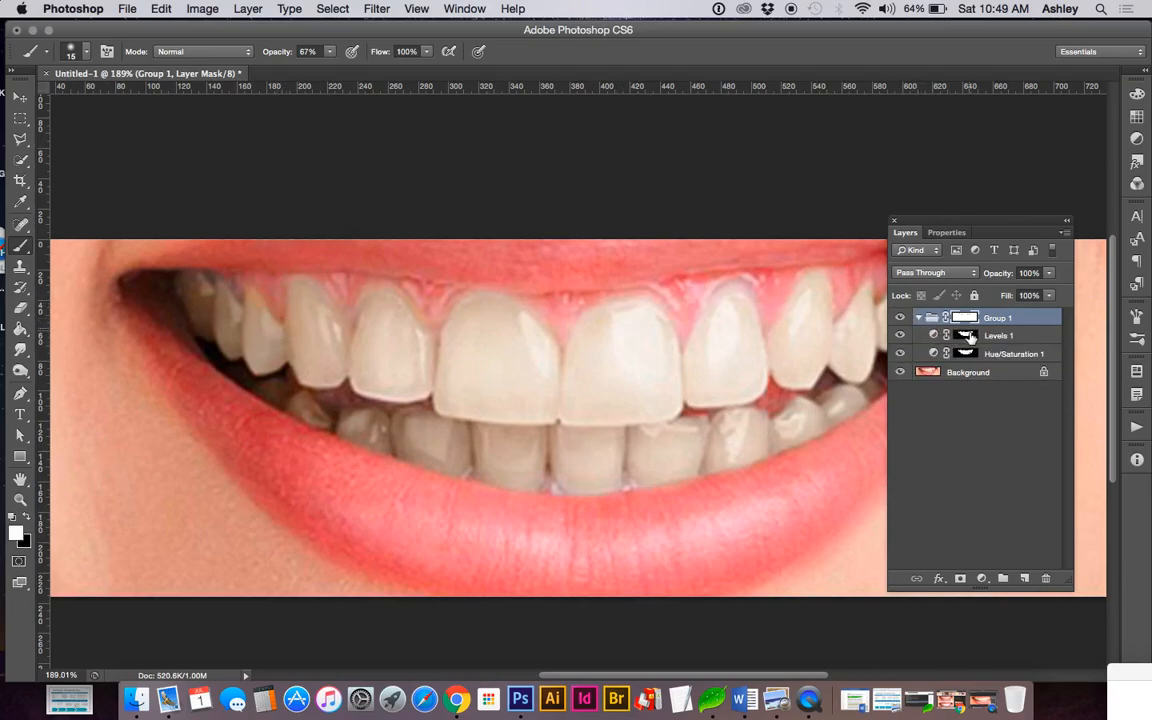
pyautogui.click(966, 352)
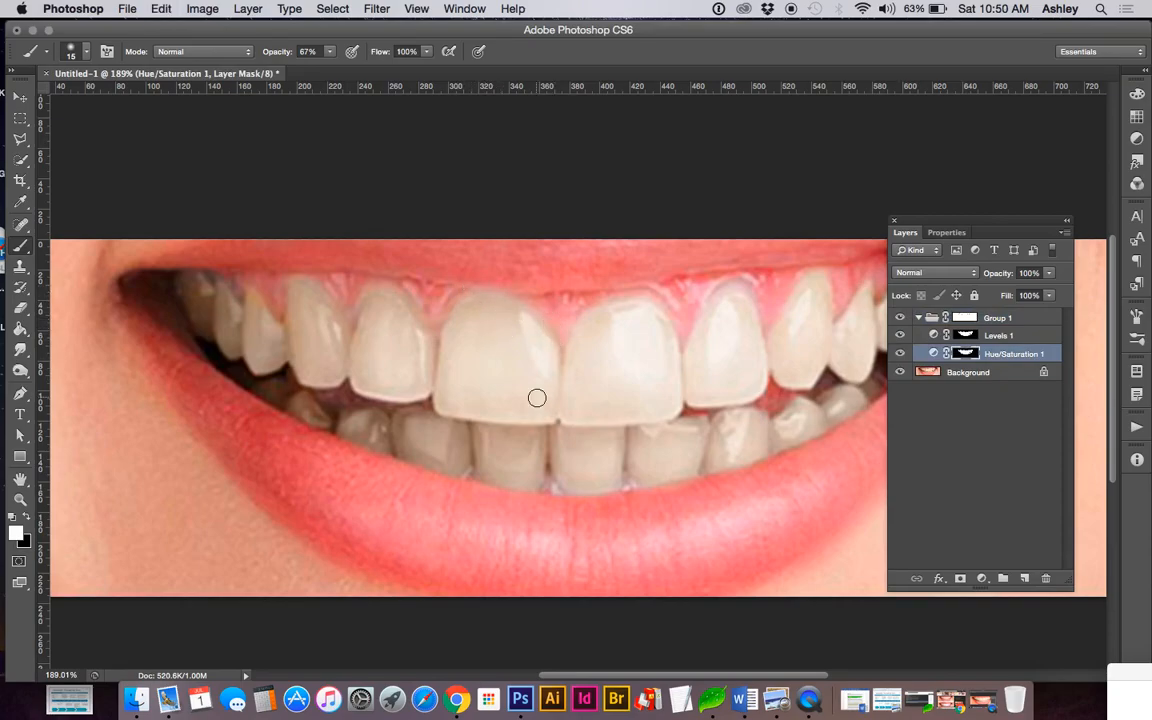
# Step: Hide Group 1 to compare the whitened teeth with the original photo at a reduced view size
pyautogui.press('super+minus')
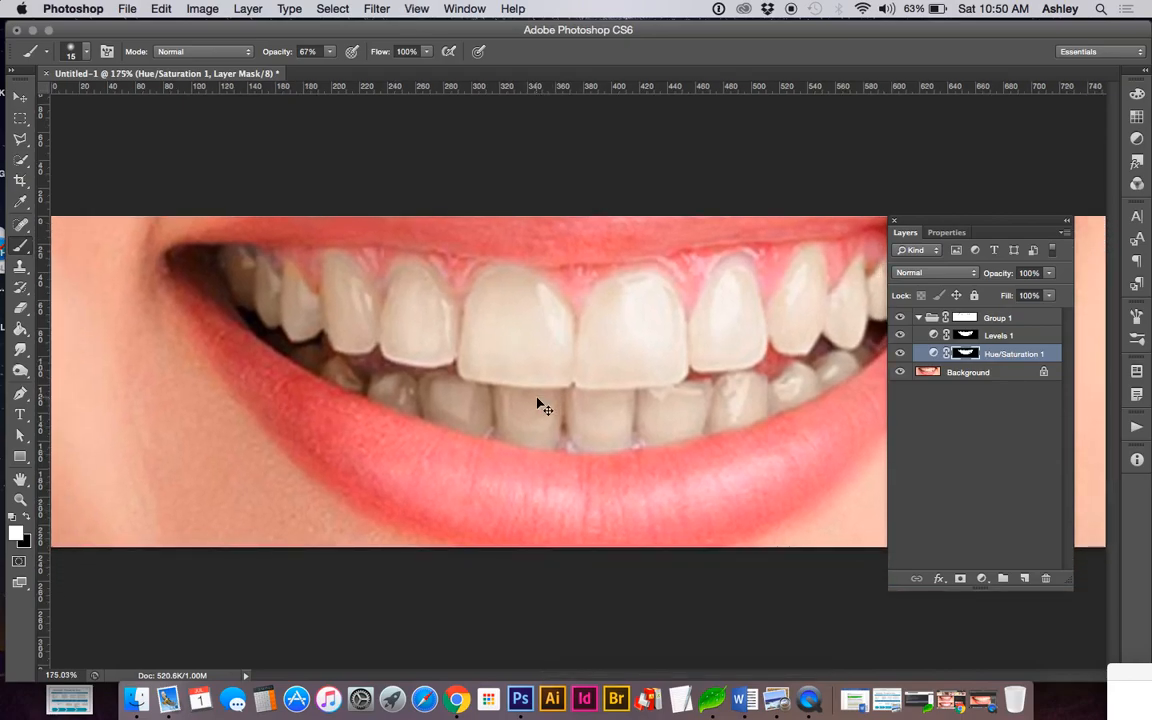
pyautogui.press('super+minus')
pyautogui.press('super+minus')
pyautogui.press('super+minus')
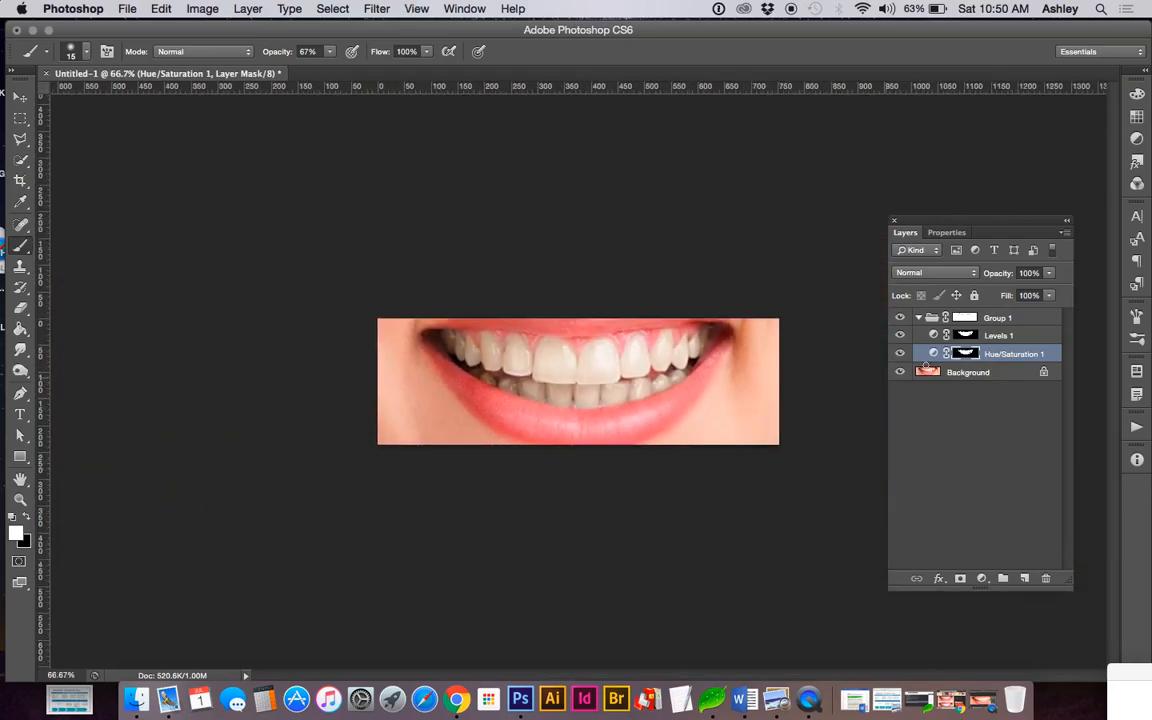
pyautogui.click(967, 320)
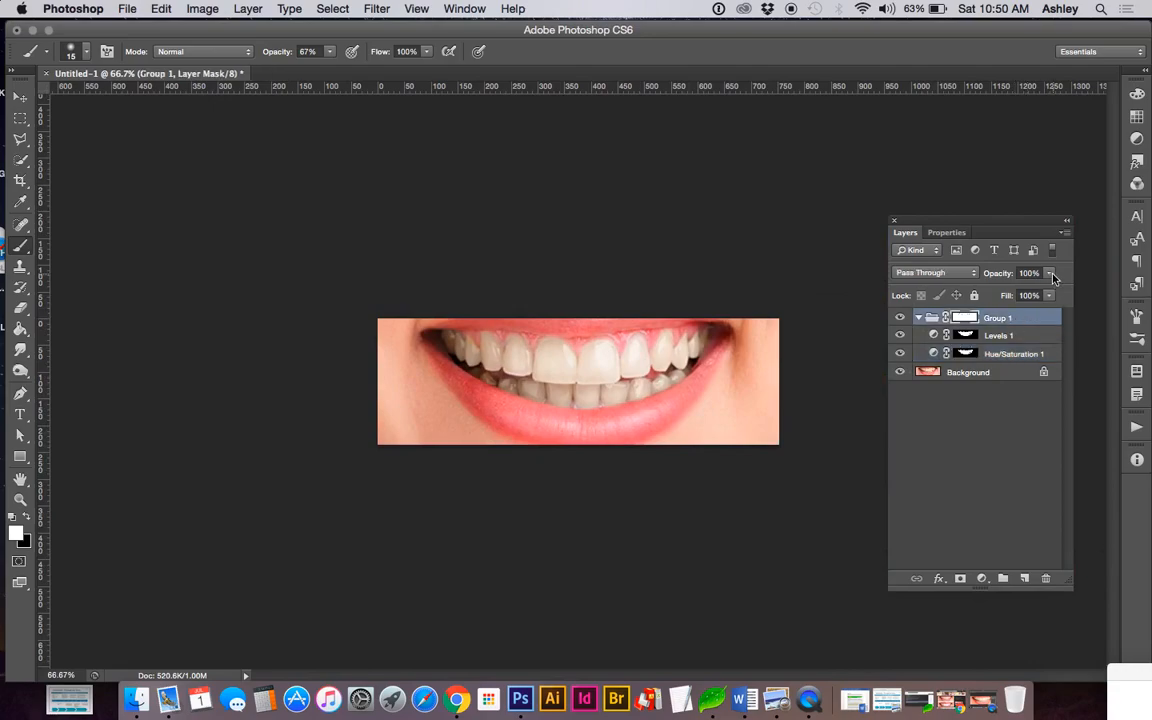
pyautogui.click(901, 318)
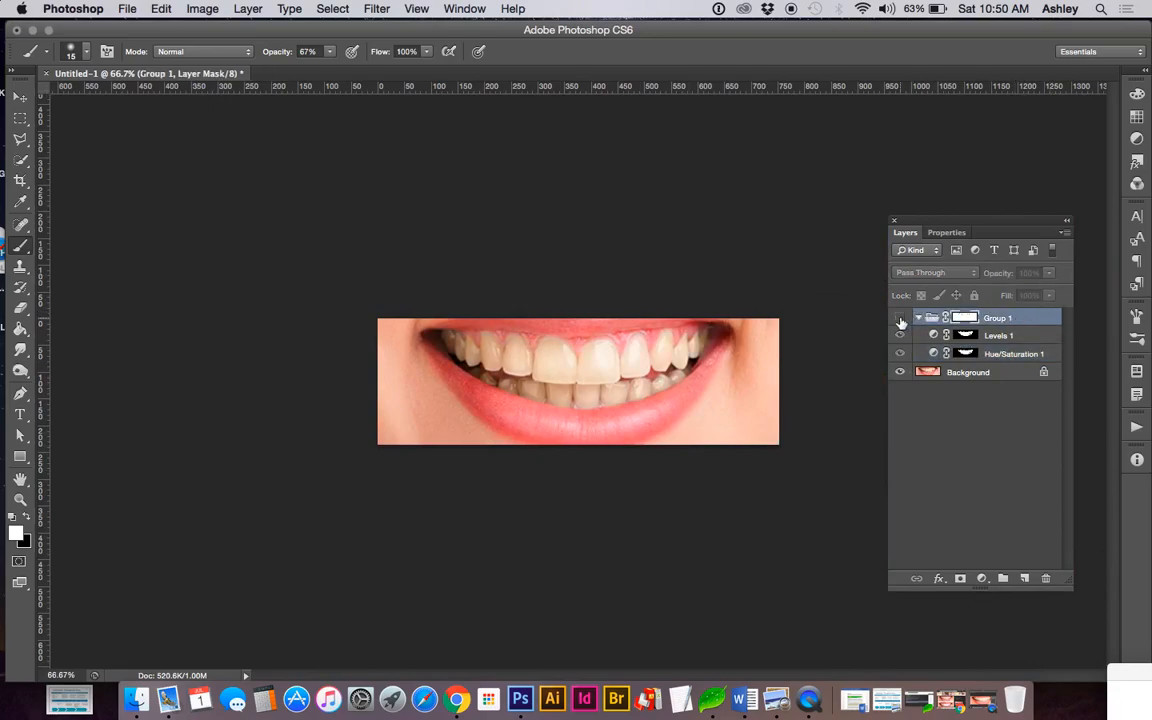